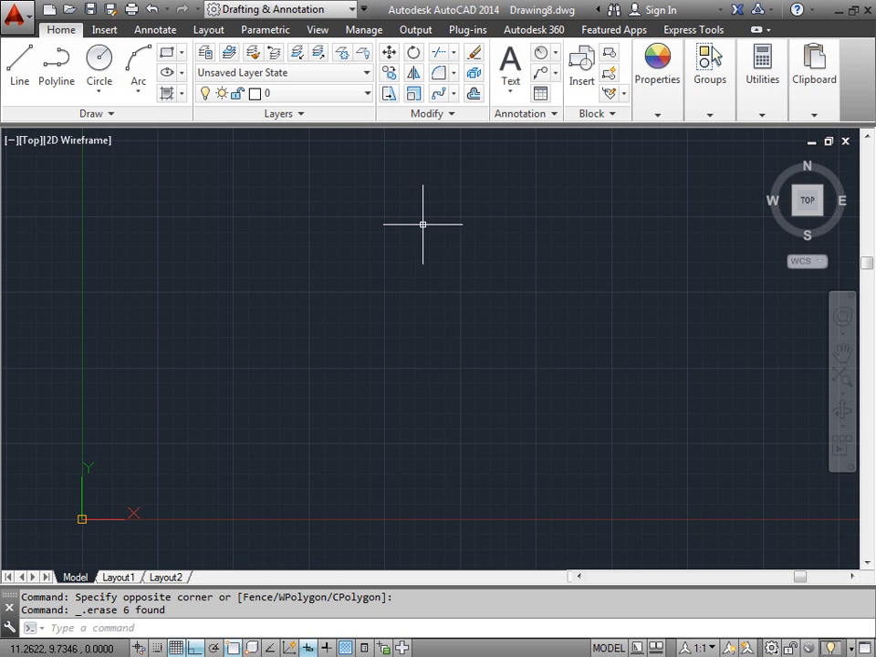
Draw the upper-left rectangle with the Rectangle tool.
left_click(167, 53)
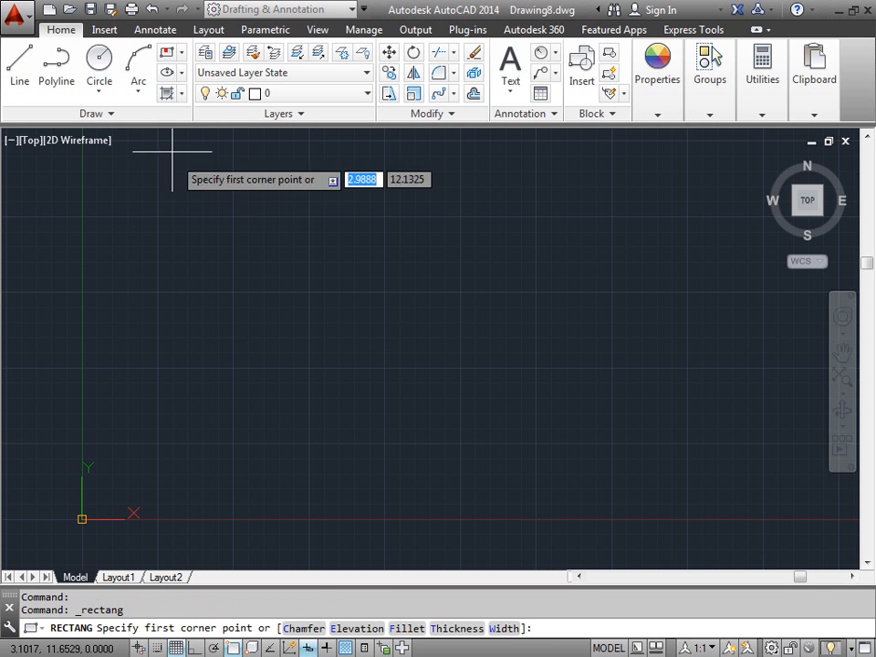
left_click(178, 187)
left_click(390, 336)
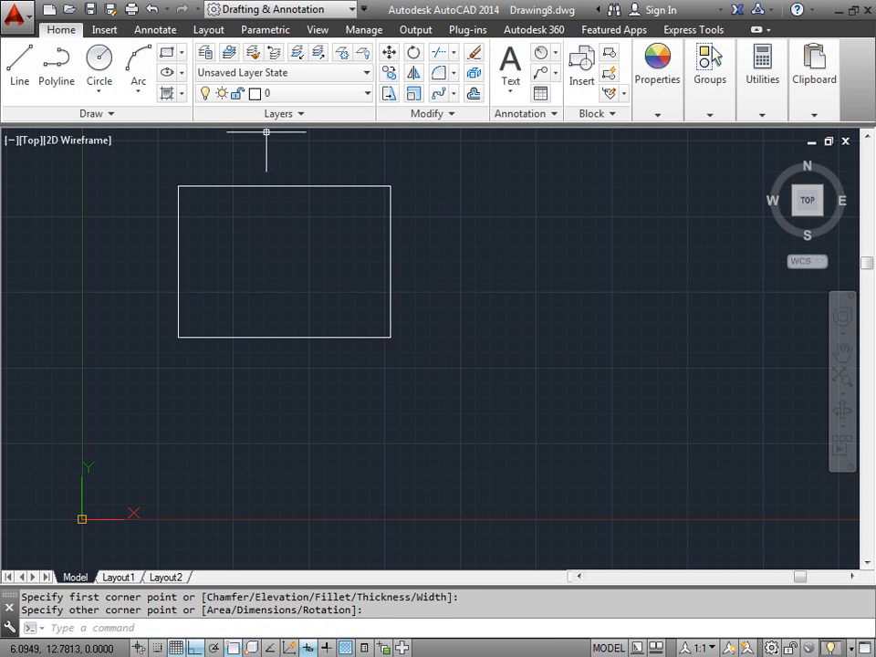
Draw a second rectangle on the upper right.
left_click(167, 52)
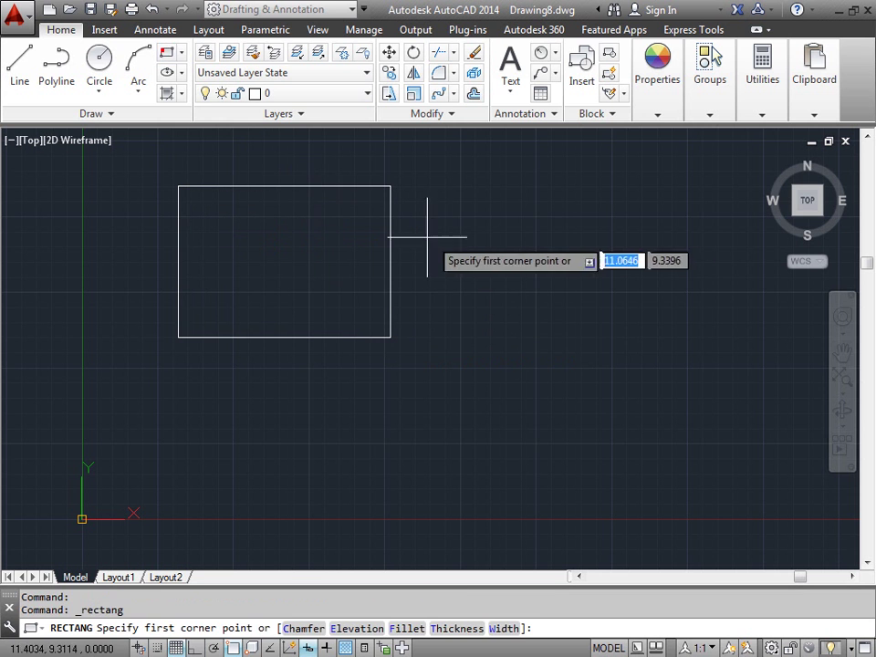
left_click(500, 216)
left_click(726, 339)
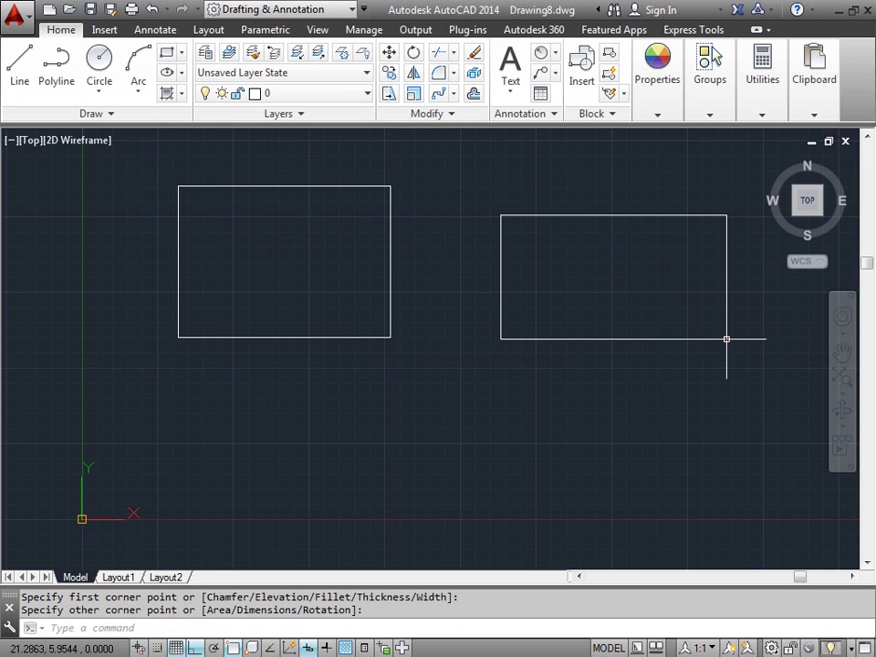
Draw a wider third rectangle near the bottom.
left_click(173, 57)
left_click(270, 418)
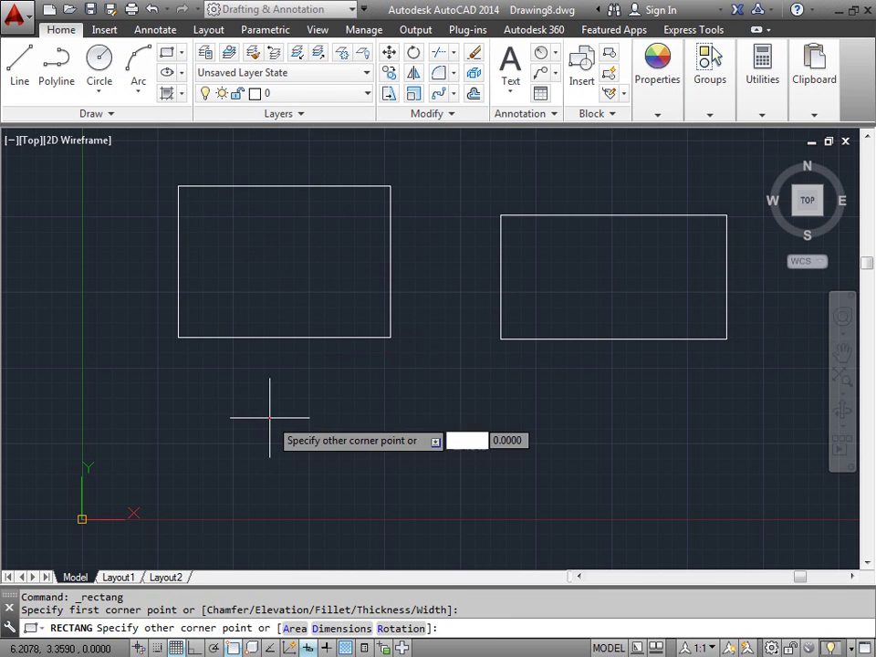
left_click(571, 520)
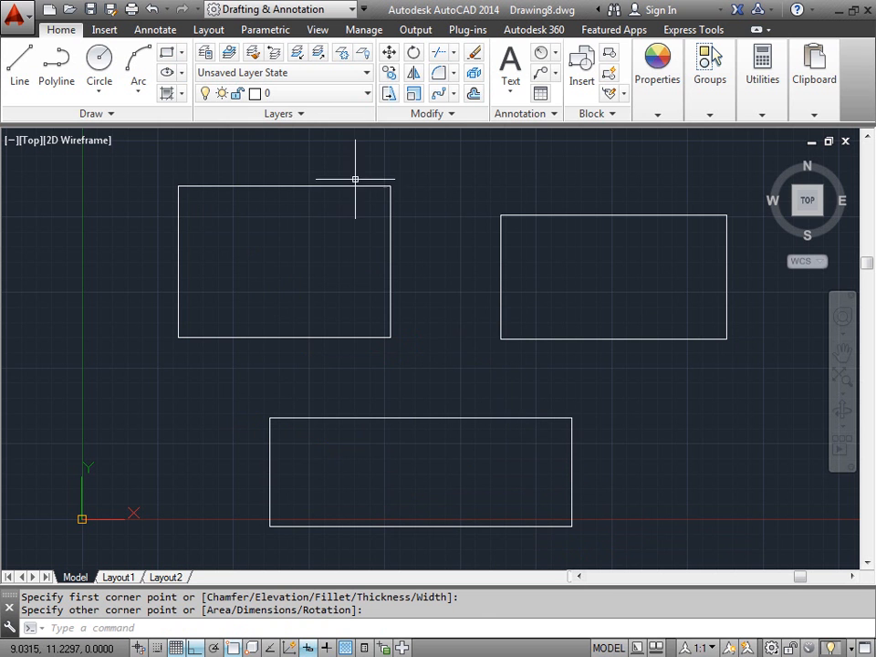
Start a gradient hatch in the upper-left rectangle with colours Yellow and Cyan.
left_click(169, 94)
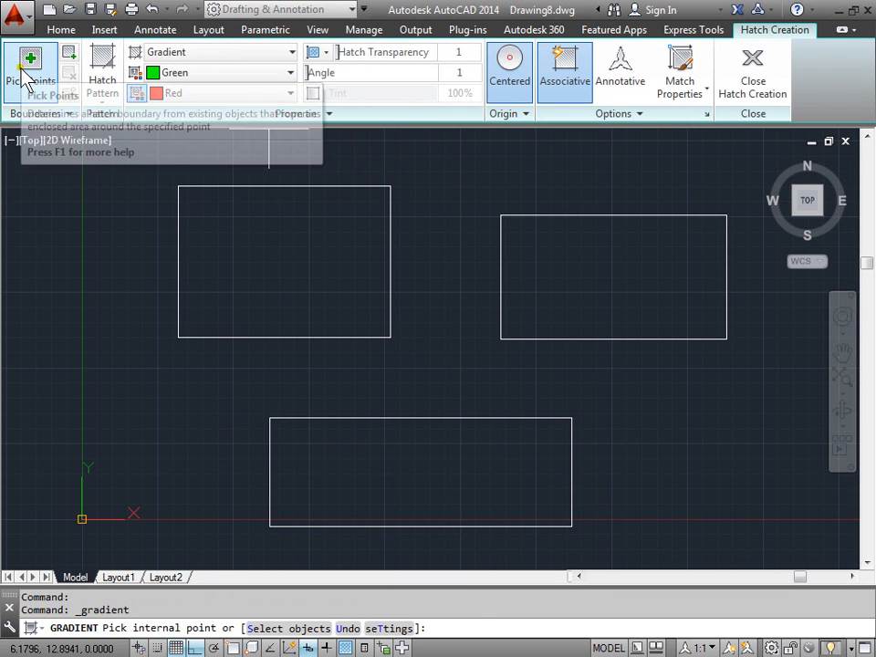
left_click(293, 246)
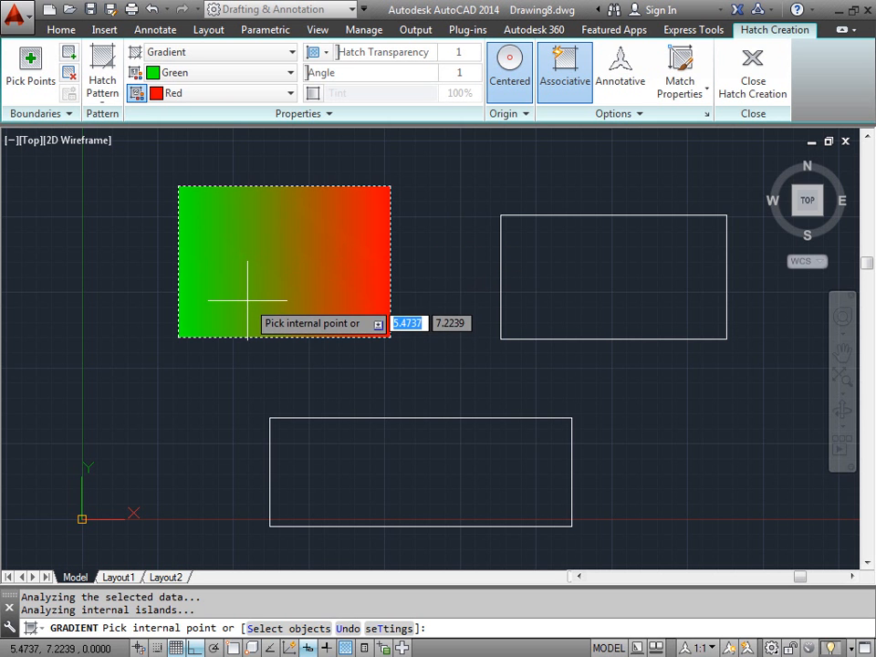
left_click(290, 72)
left_click(218, 114)
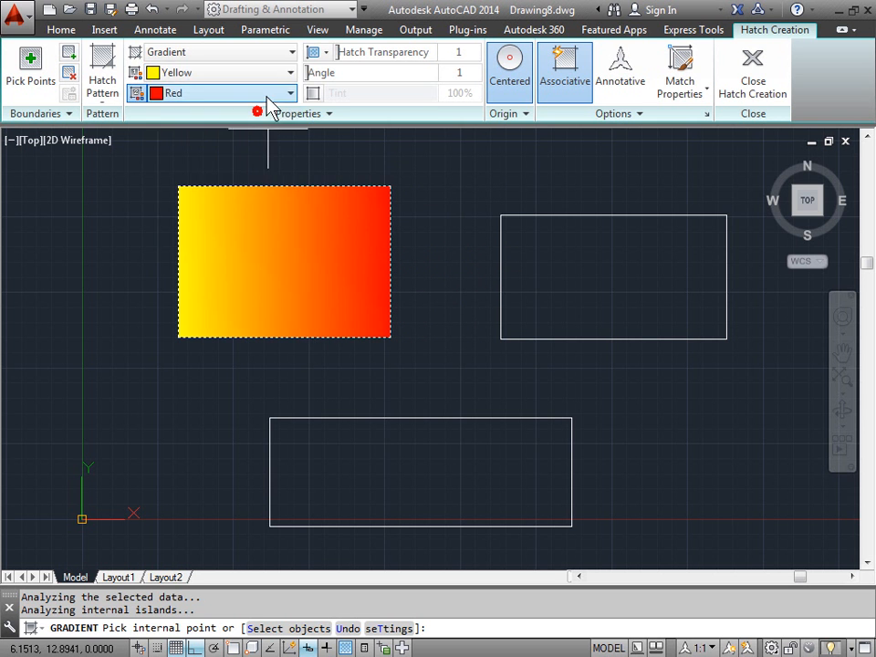
left_click(290, 94)
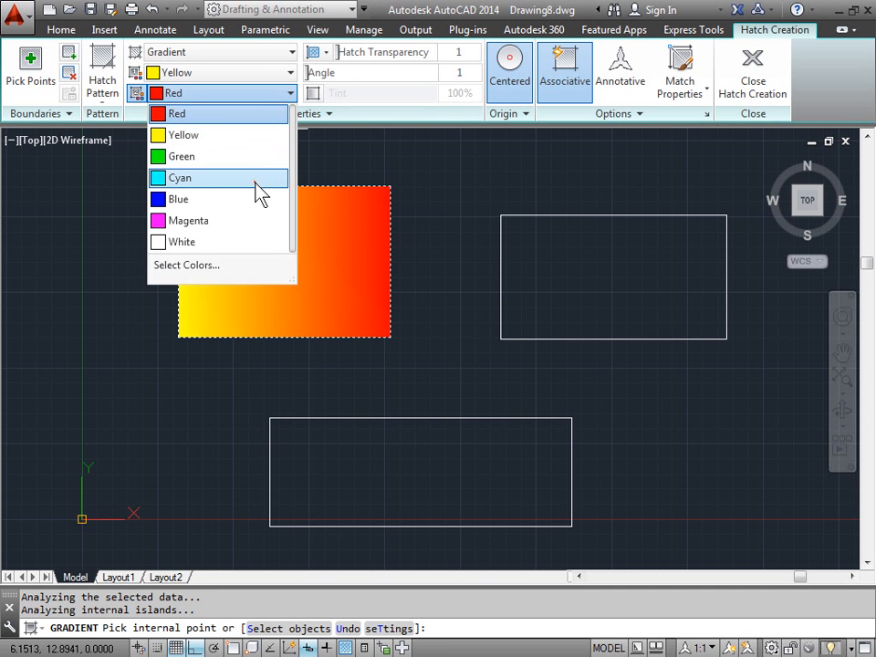
left_click(192, 179)
Adjust the gradient angle and transparency, then finish the fill.
mouse_move(303, 72)
left_mouse_down()
mouse_move(425, 82)
mouse_move(307, 73)
left_mouse_up()
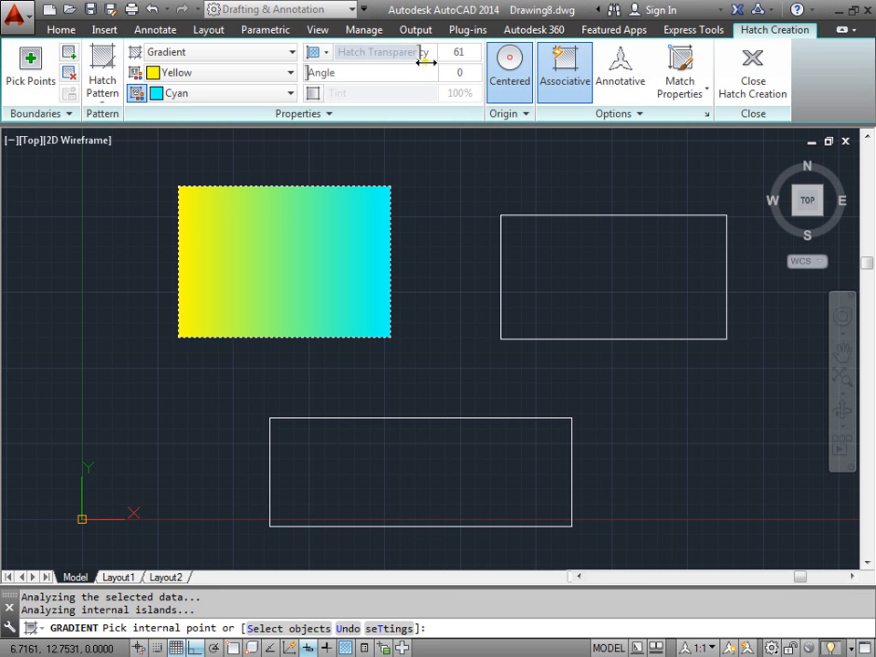
left_click_drag(425, 55, 358, 55)
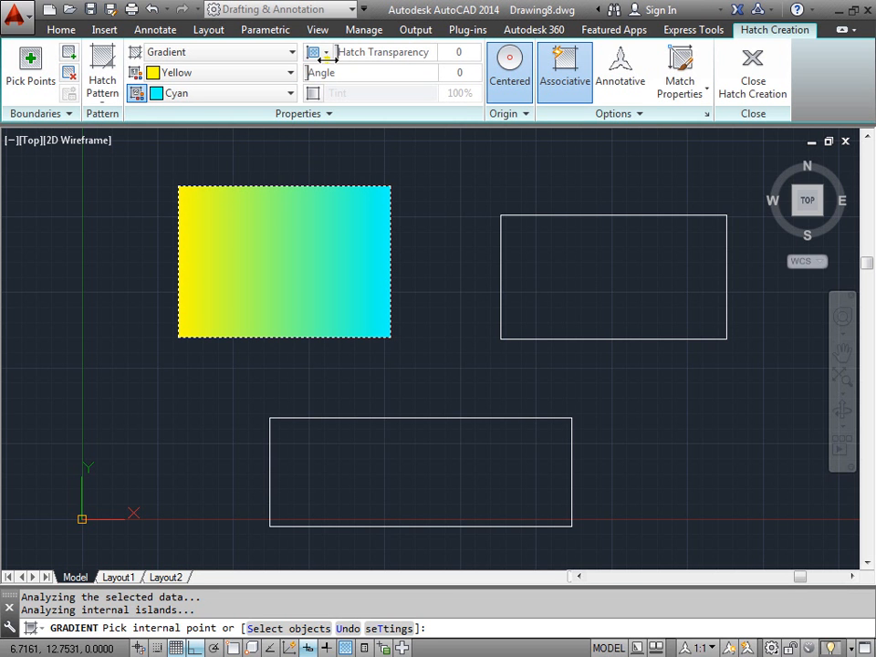
left_click(523, 113)
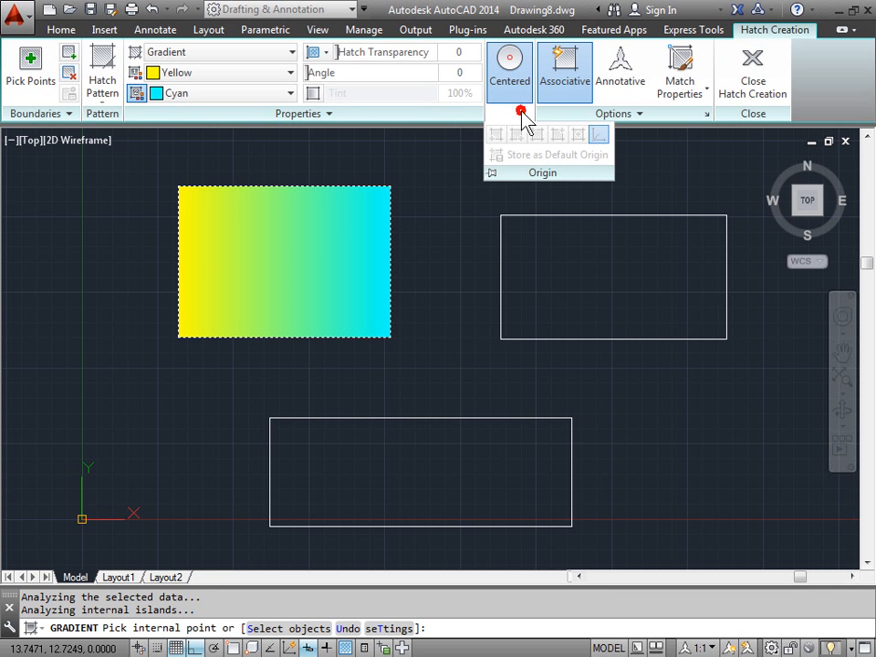
left_click(355, 77)
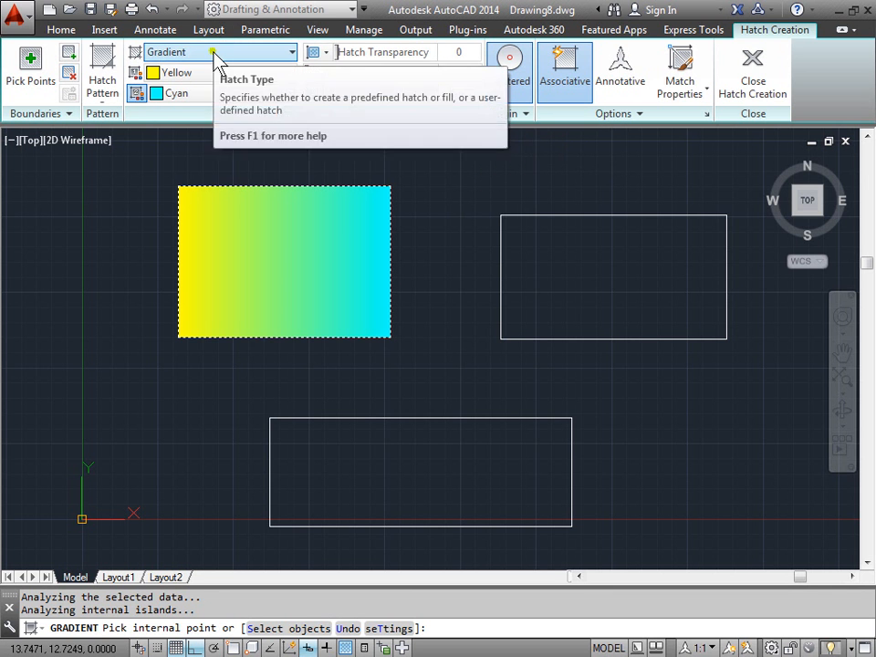
left_click(753, 87)
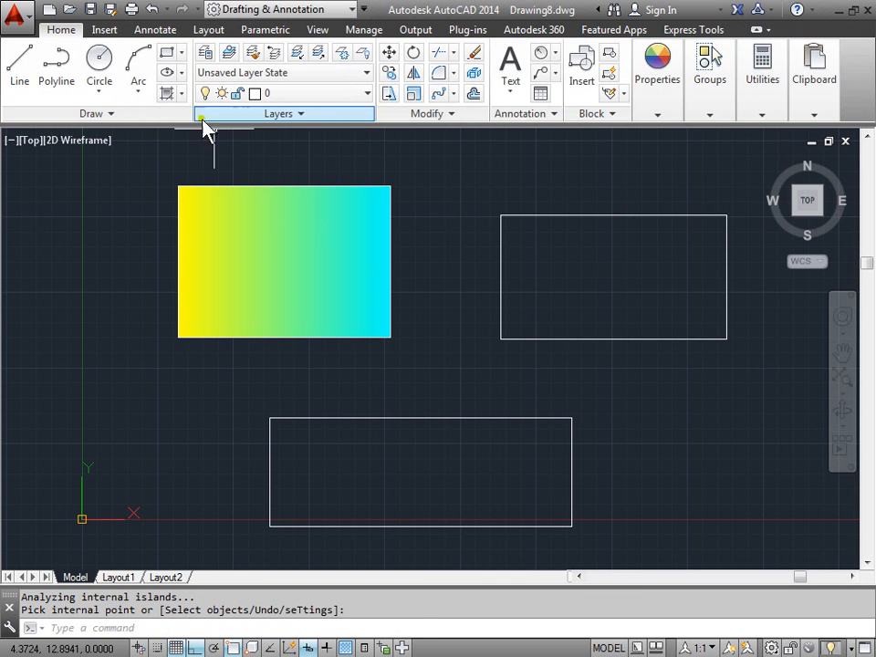
Fill the upper-right rectangle with a Solid cyan hatch and finish it.
left_click(167, 94)
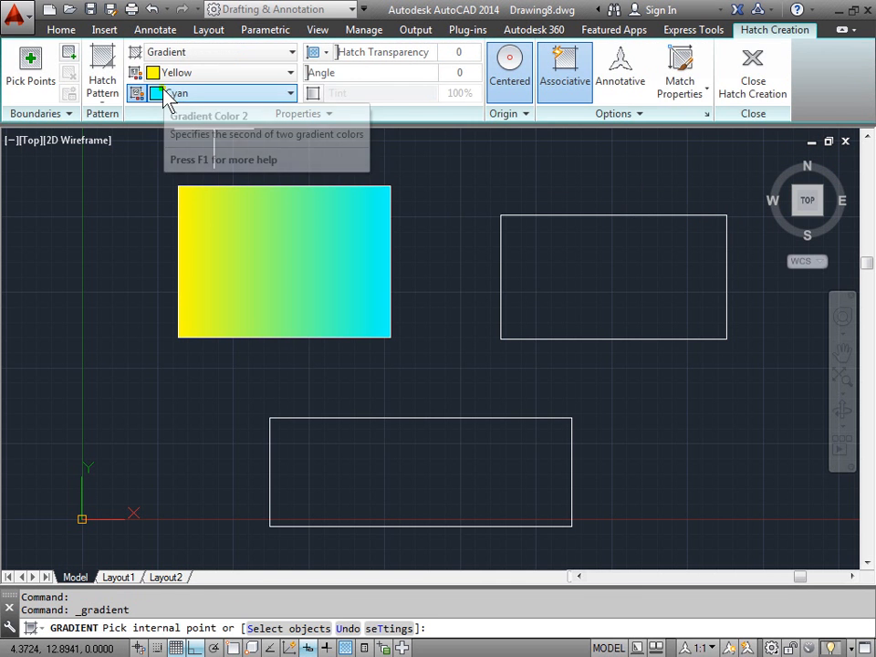
left_click(286, 52)
left_click(255, 71)
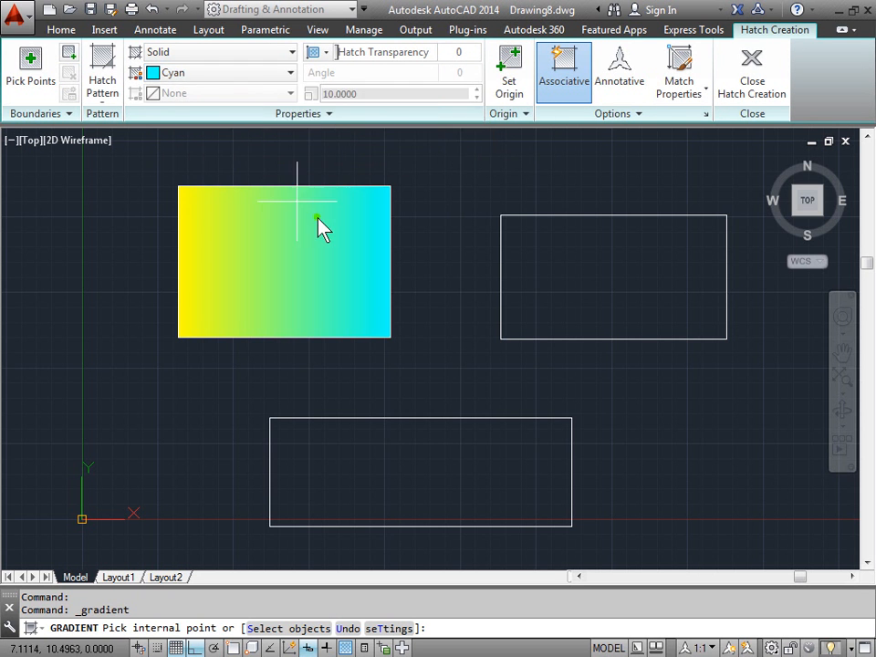
left_click(627, 290)
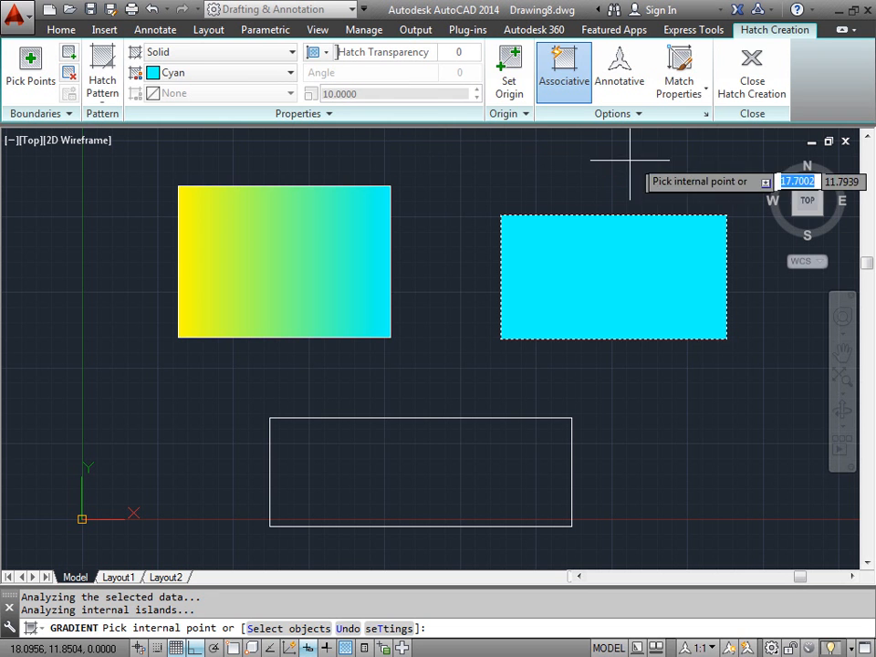
left_click(753, 77)
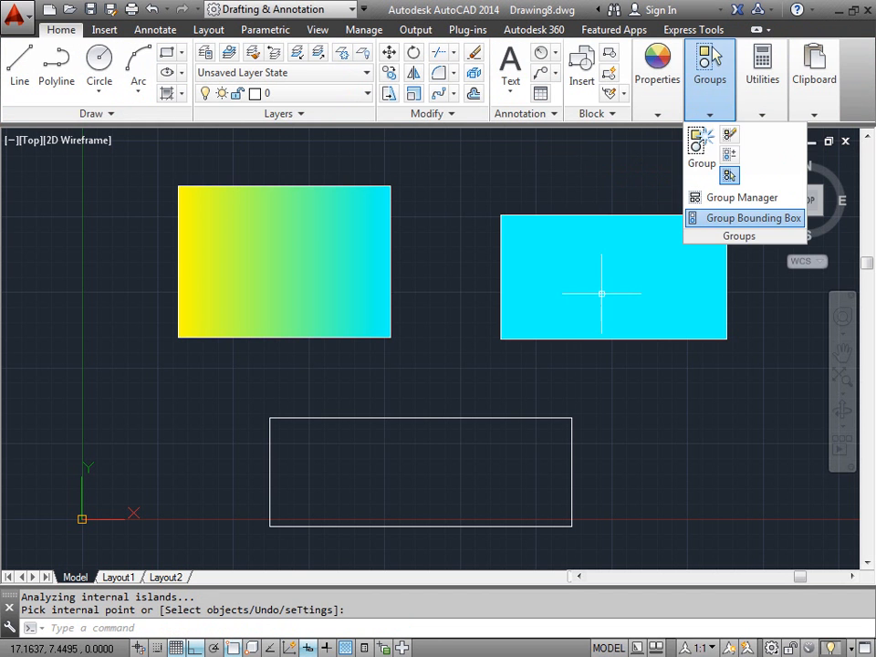
Start a Pattern-type hatch inside the bottom rectangle.
left_click(169, 93)
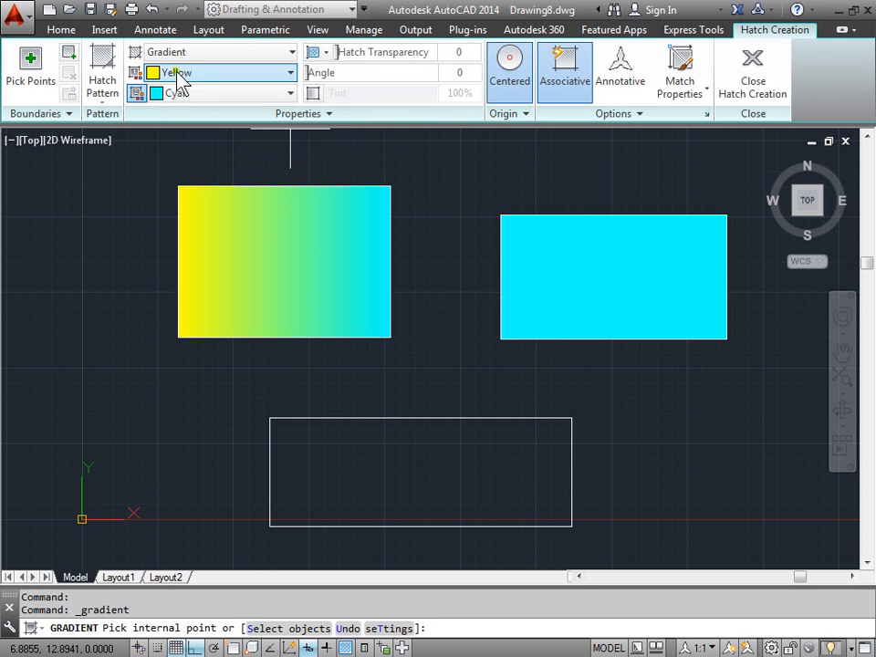
left_click(290, 52)
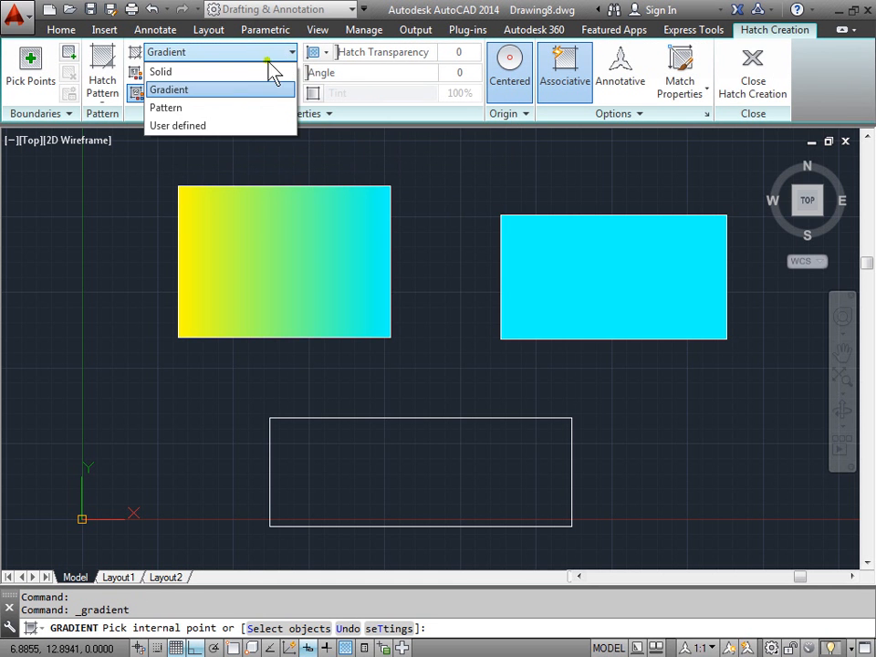
left_click(246, 107)
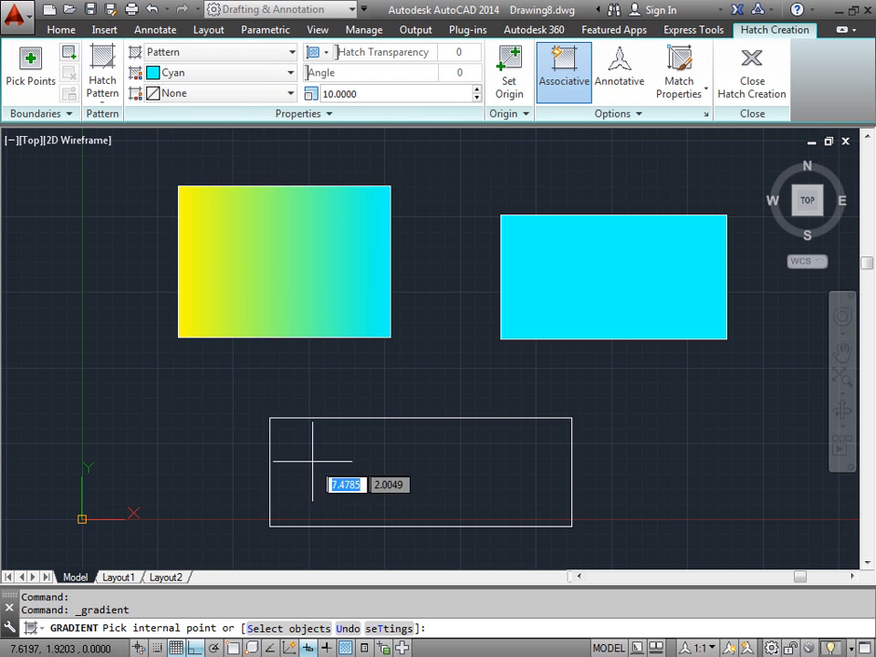
left_click(376, 465)
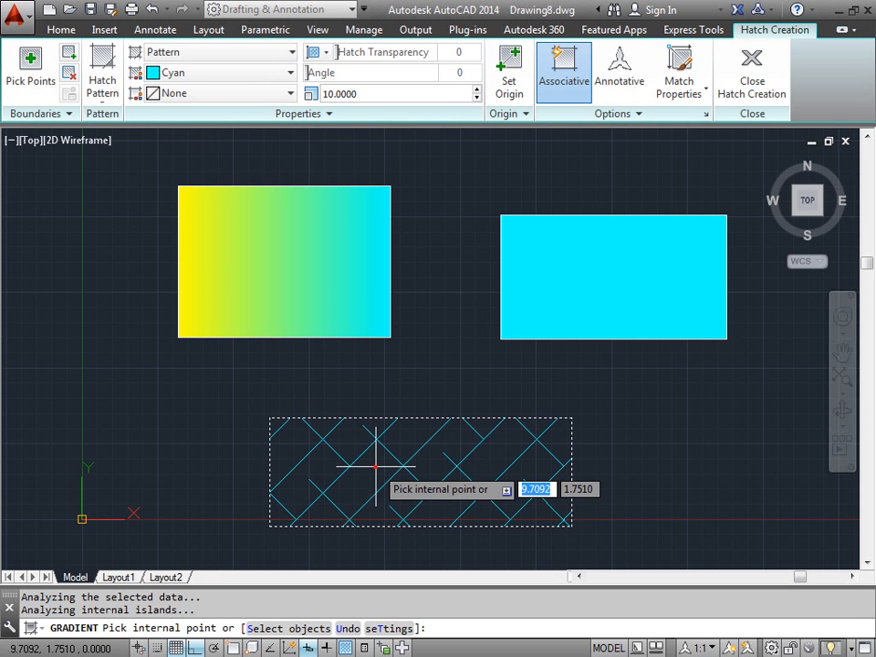
Make the hatch lines Red and adjust the pattern angle.
left_click(97, 87)
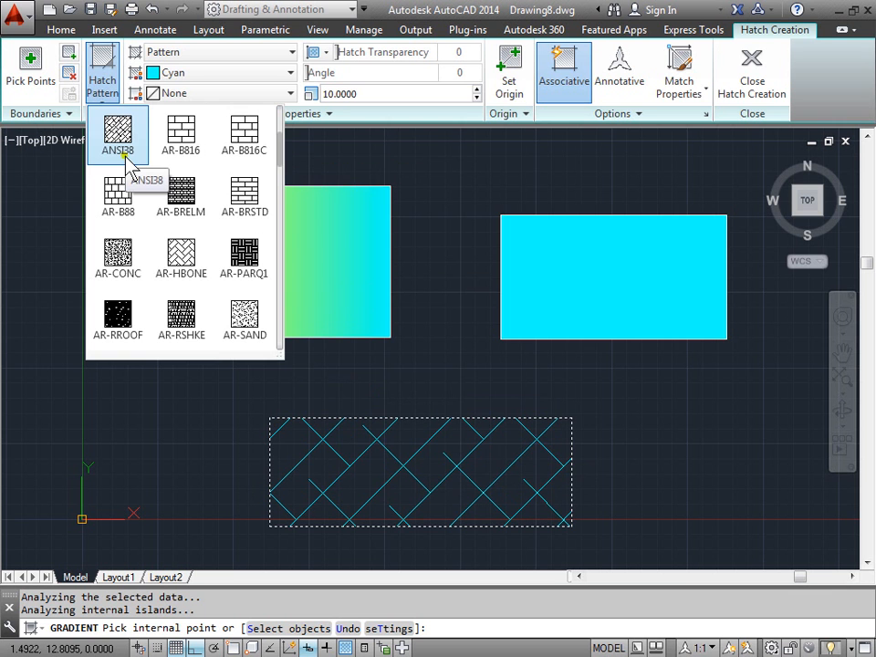
left_click(290, 72)
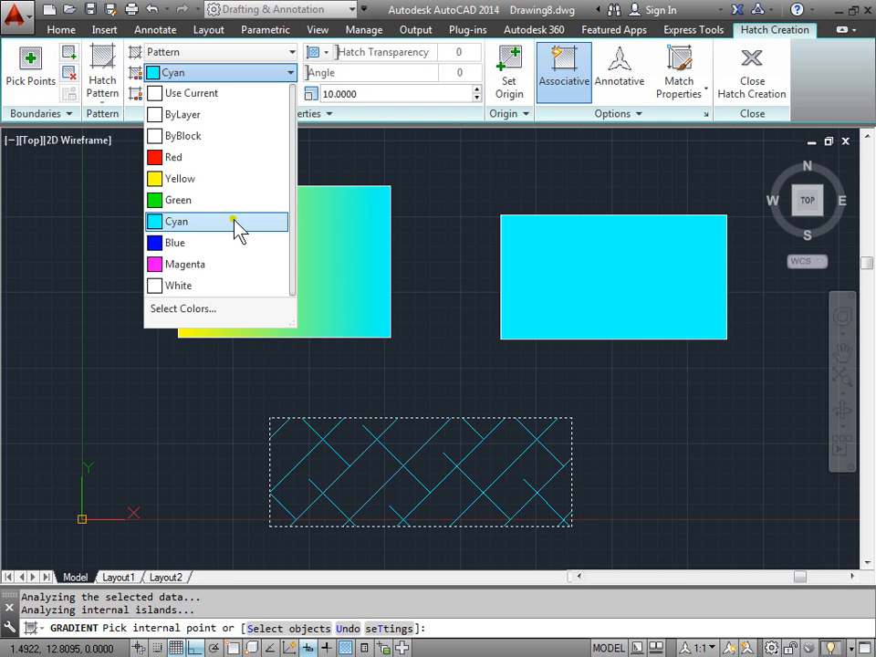
left_click(243, 158)
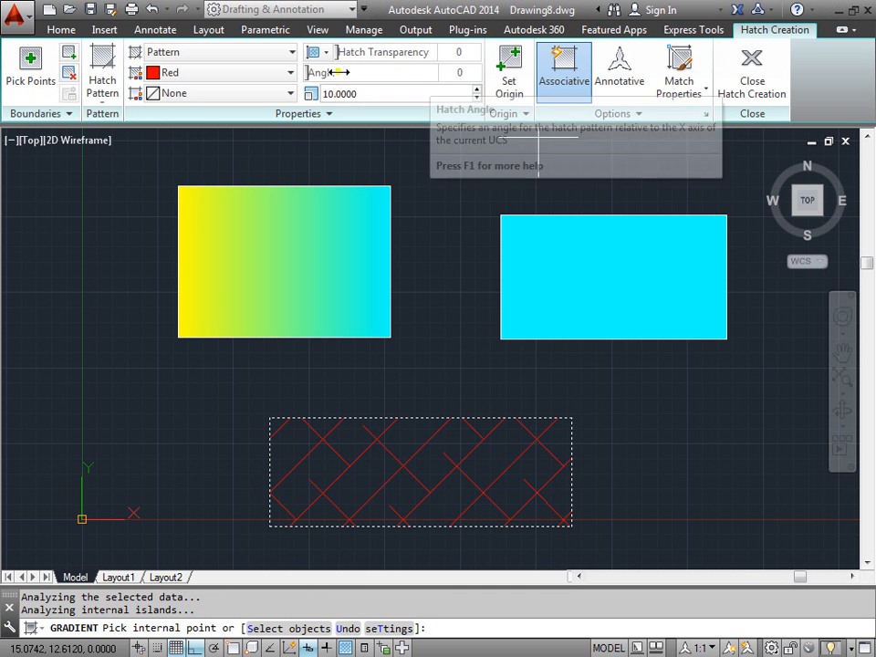
left_click_drag(333, 73, 310, 72)
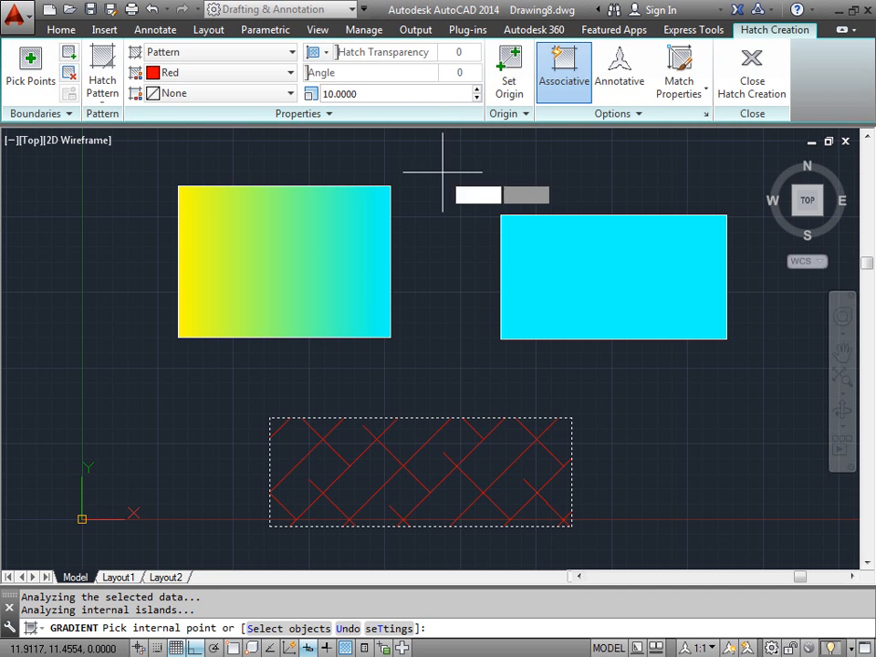
left_click(640, 113)
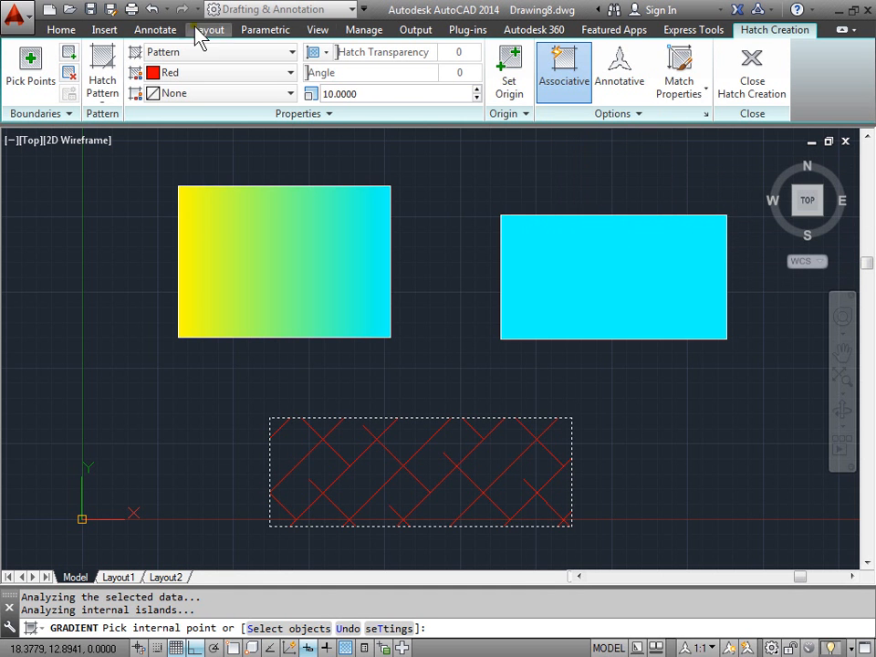
Switch the hatch to the AR-PARQ1 parquet pattern at scale 0.5.
left_click(108, 69)
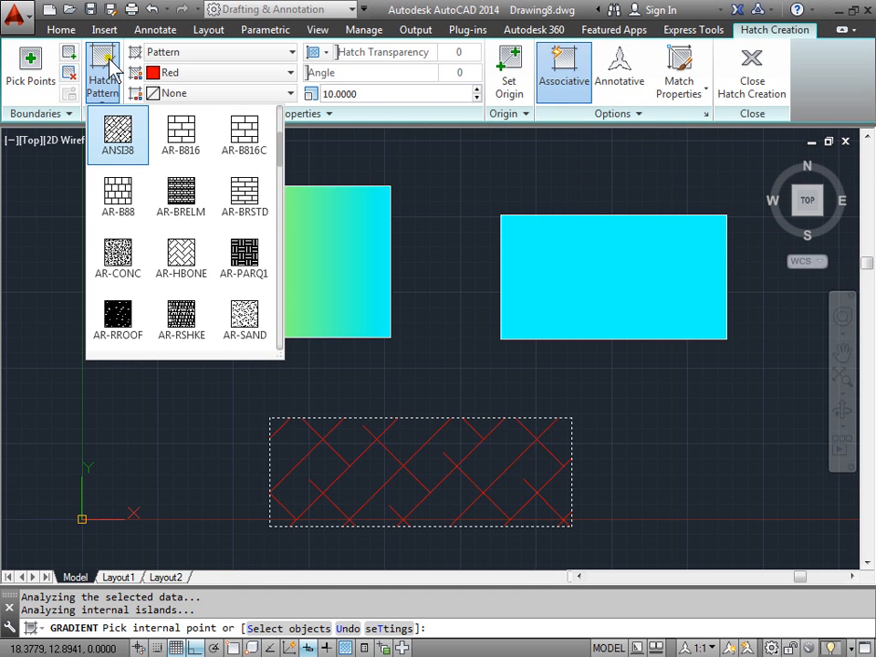
left_click(263, 266)
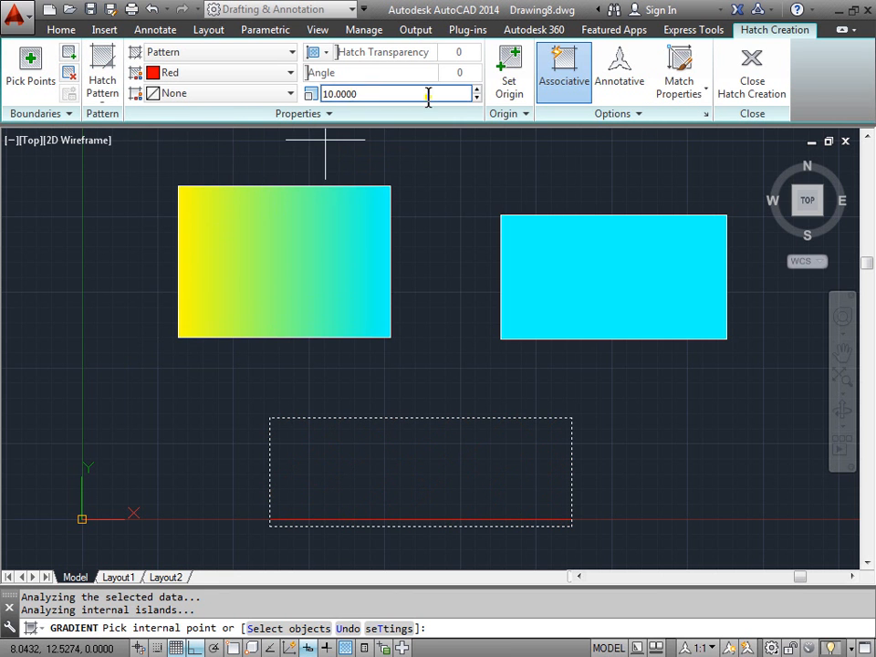
left_click_drag(469, 94, 310, 94)
type(".5")
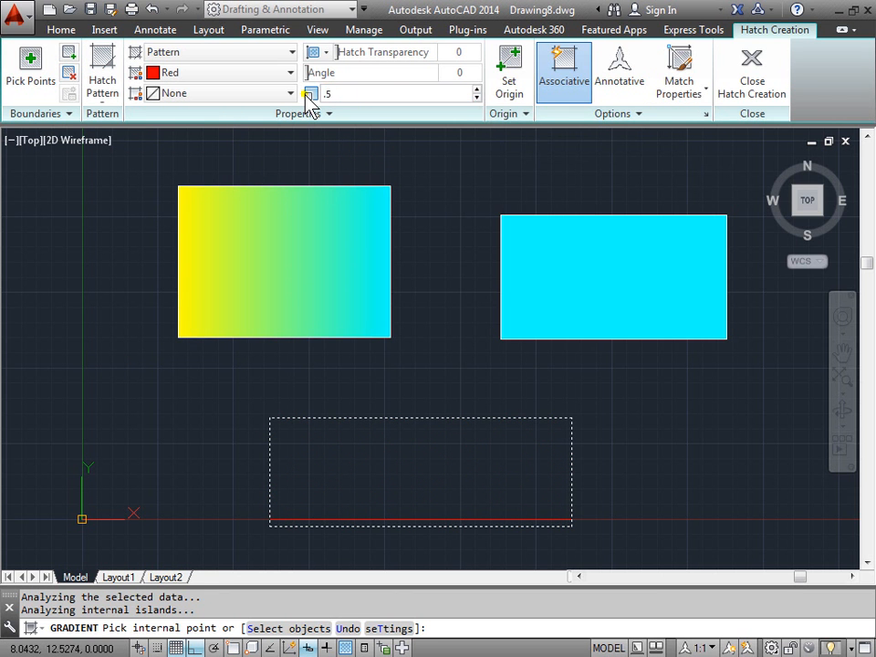
key("Return")
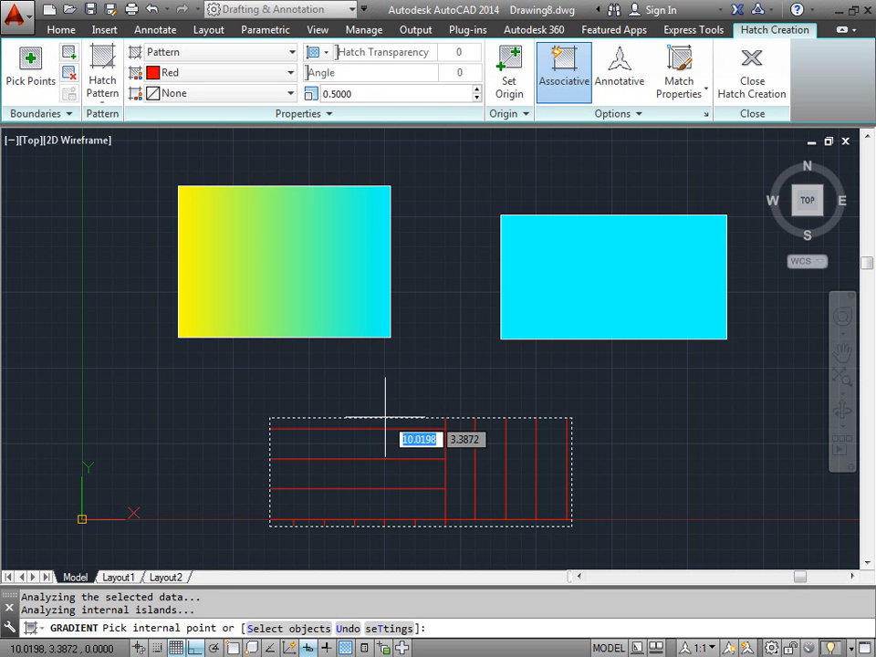